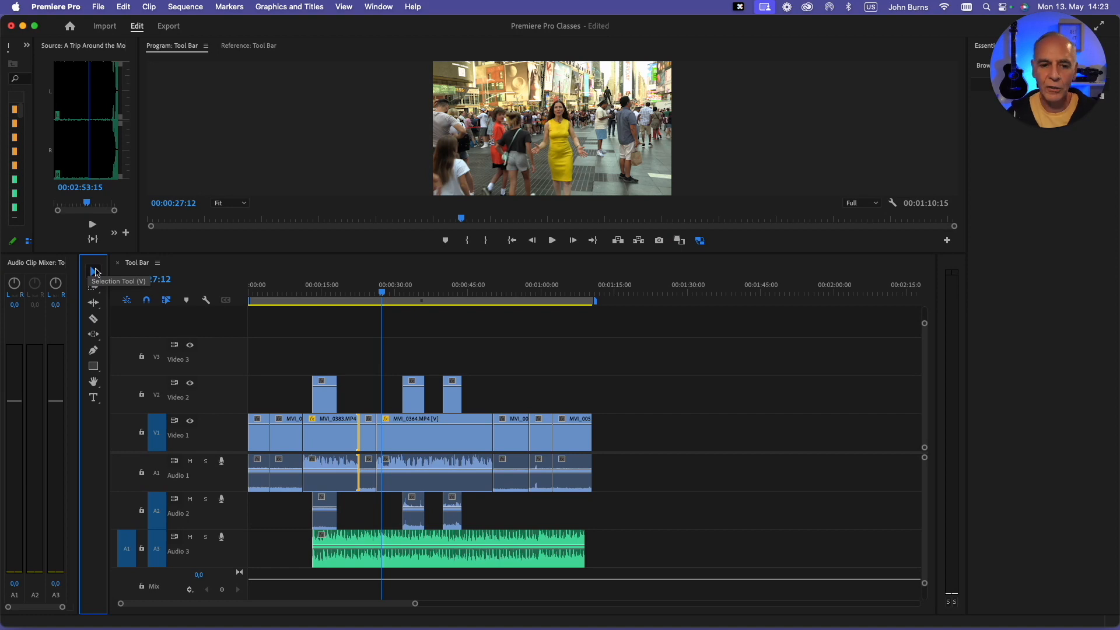
Ripple-edit the end of MVI_0383 on Video 1 about two seconds longer, and ripple it back to its original out point.
click(92, 303)
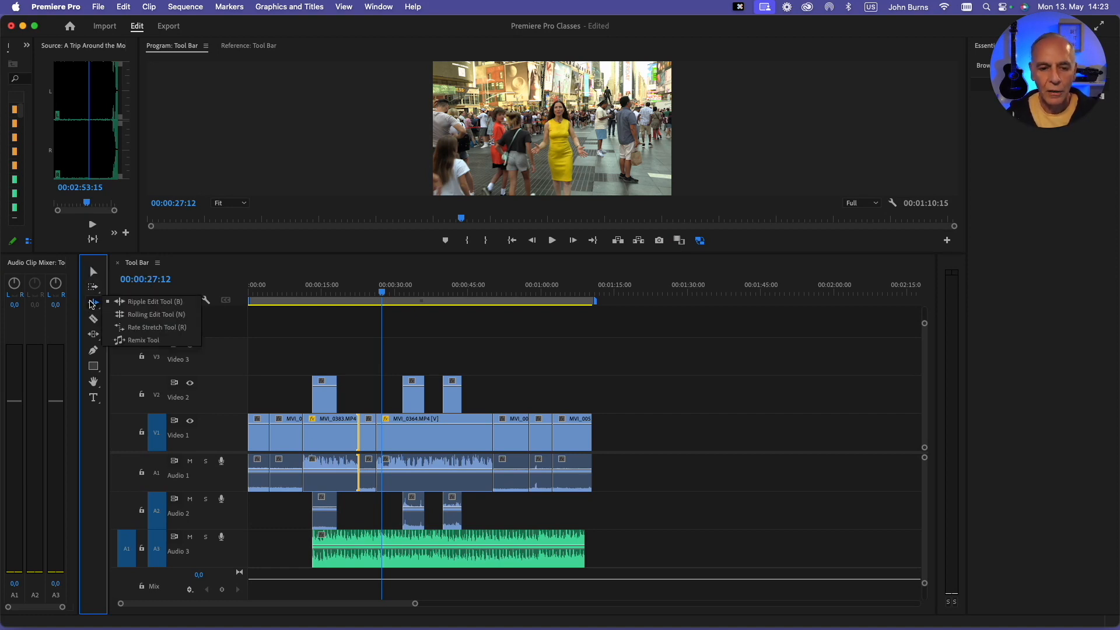
click(135, 303)
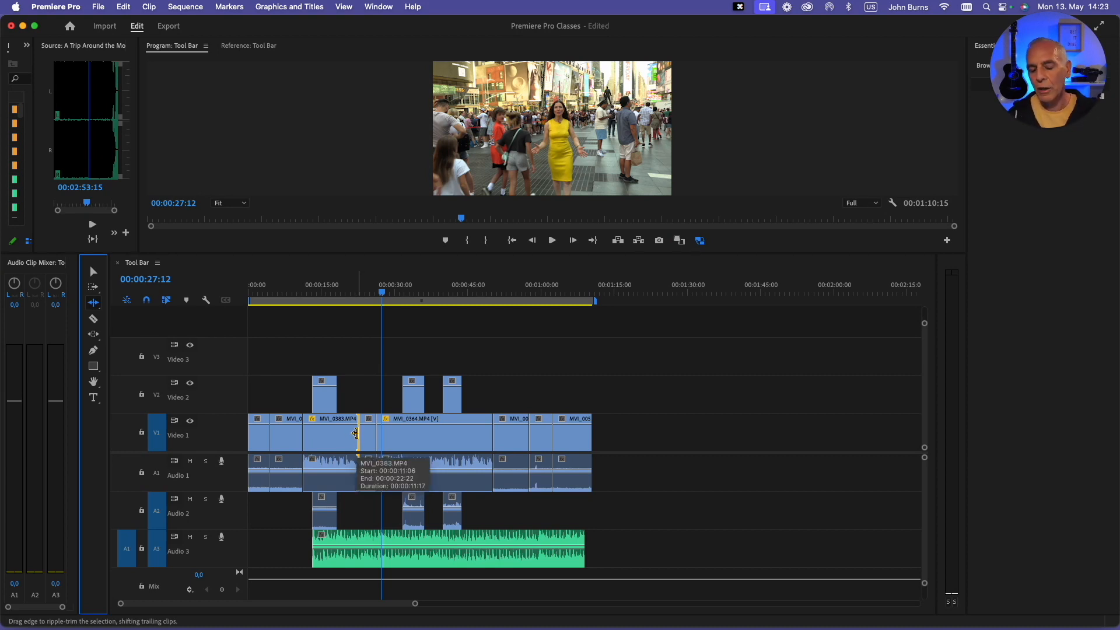
click(355, 433)
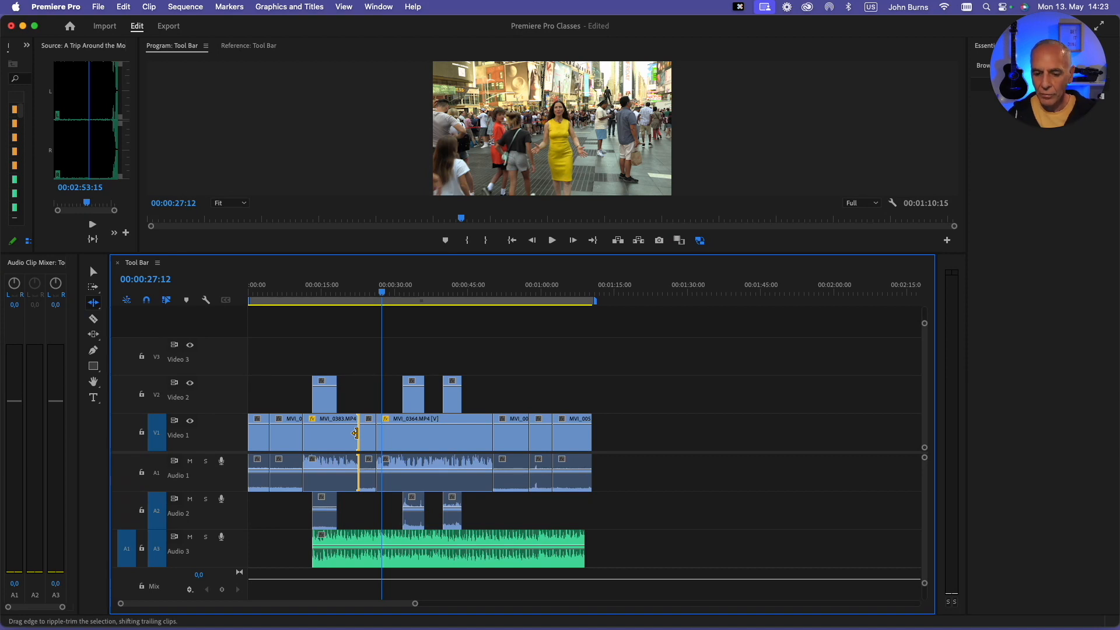
drag(355, 432, 374, 431)
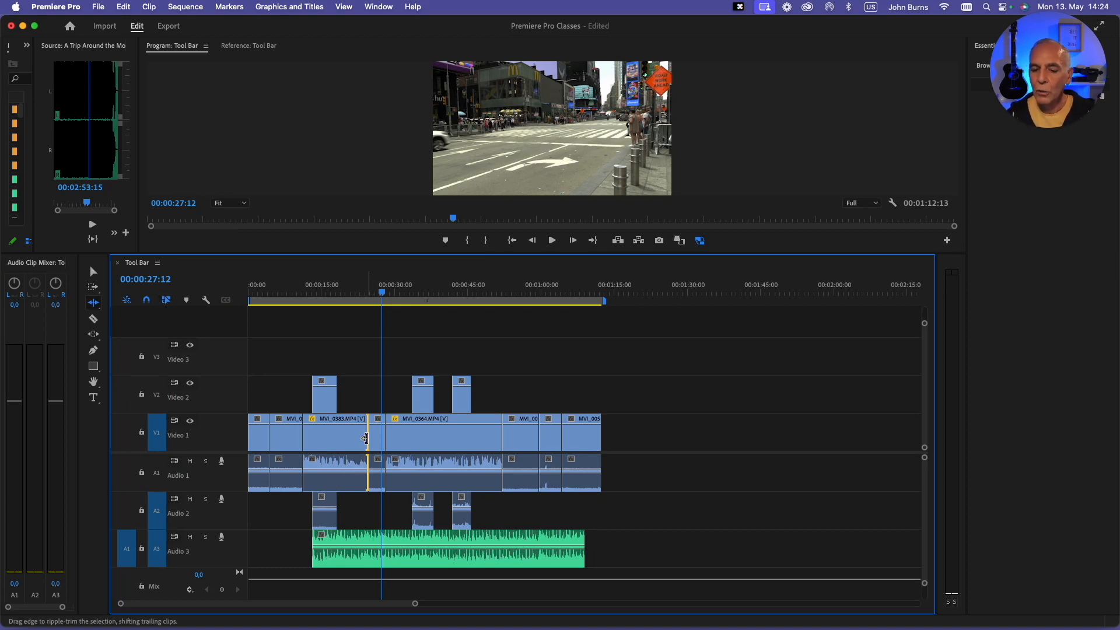
drag(366, 438, 358, 438)
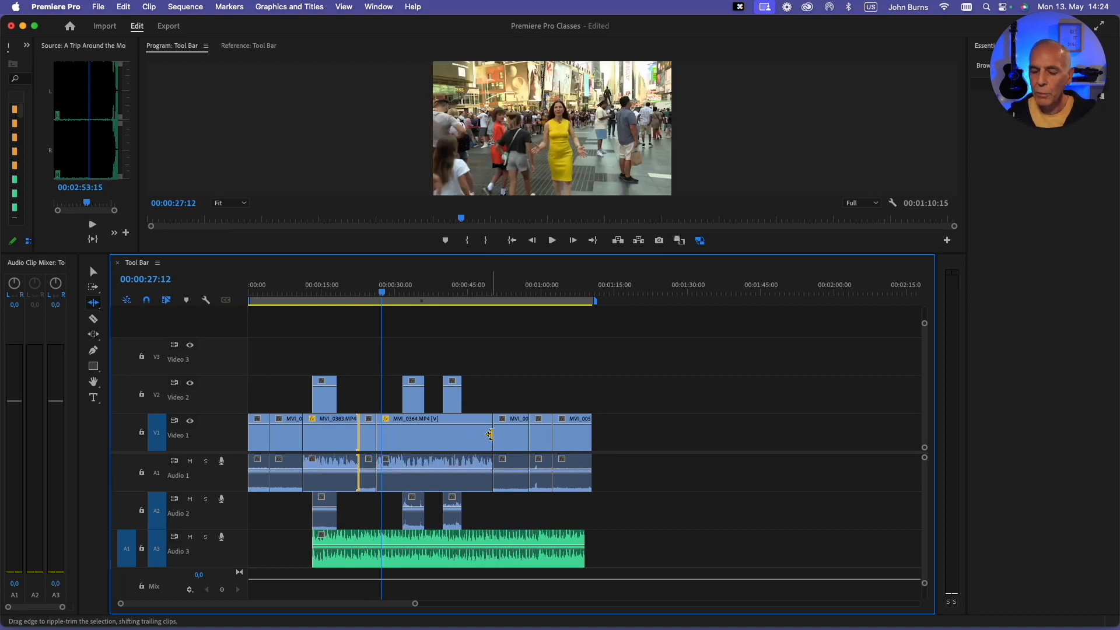
Ripple-trim the end of MVI_0364 on Video 1 to about 14 frames earlier.
mouse_move(490, 434)
mouse_down()
mouse_move(514, 434)
mouse_move(487, 440)
mouse_up()
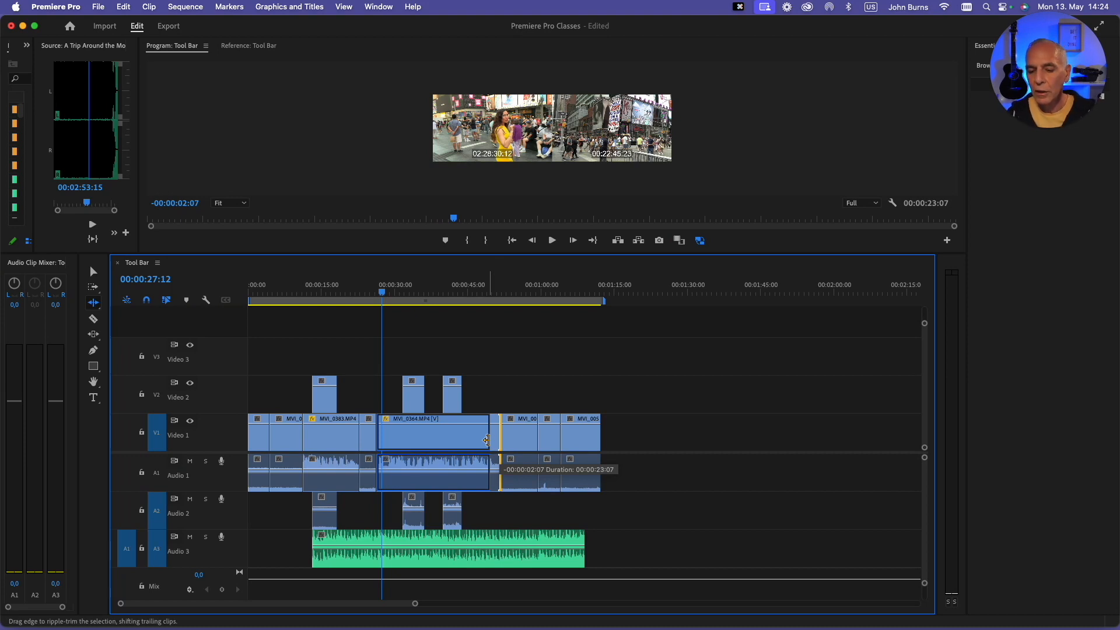
drag(487, 440, 487, 441)
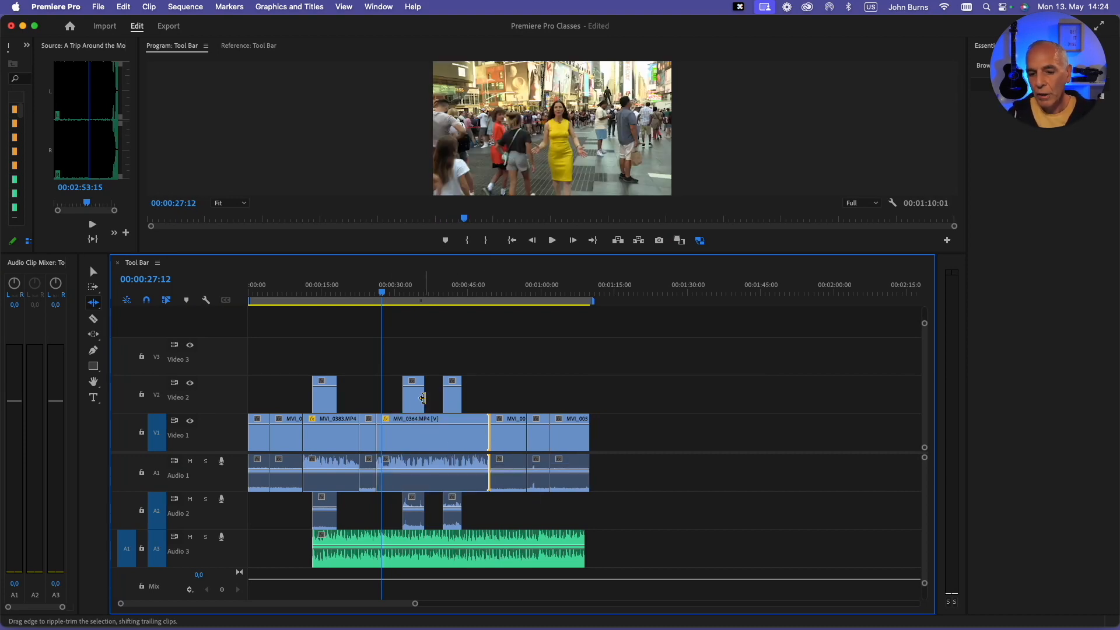
Ripple-lengthen the second Video 2 clip at both ends, and the short Video 1 clip before MVI_0364 by about three seconds.
drag(421, 398, 432, 399)
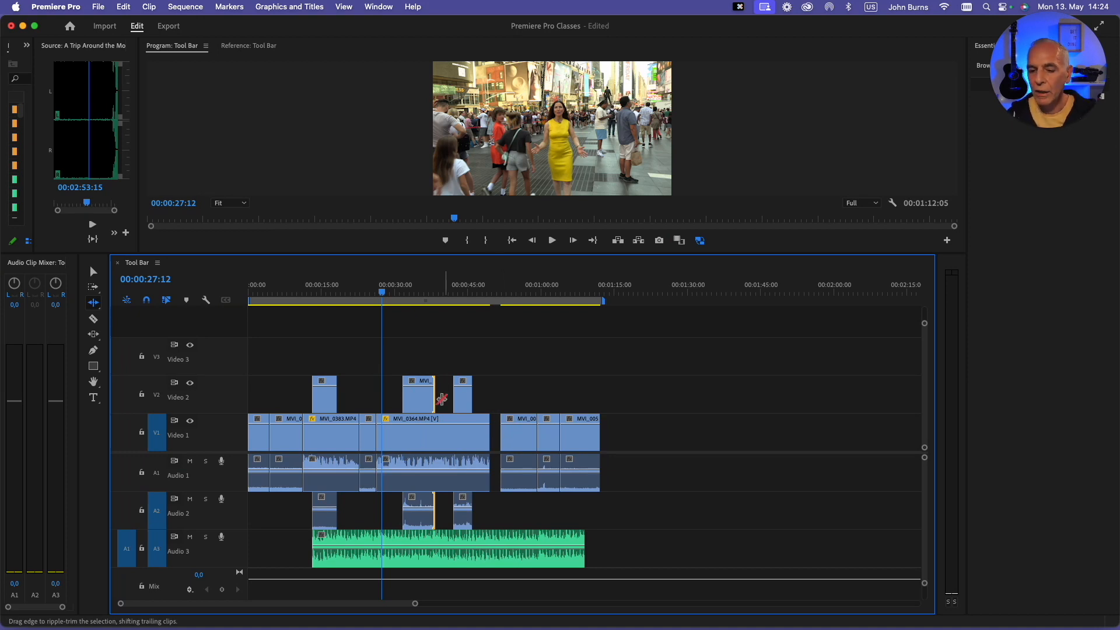
drag(432, 397, 424, 397)
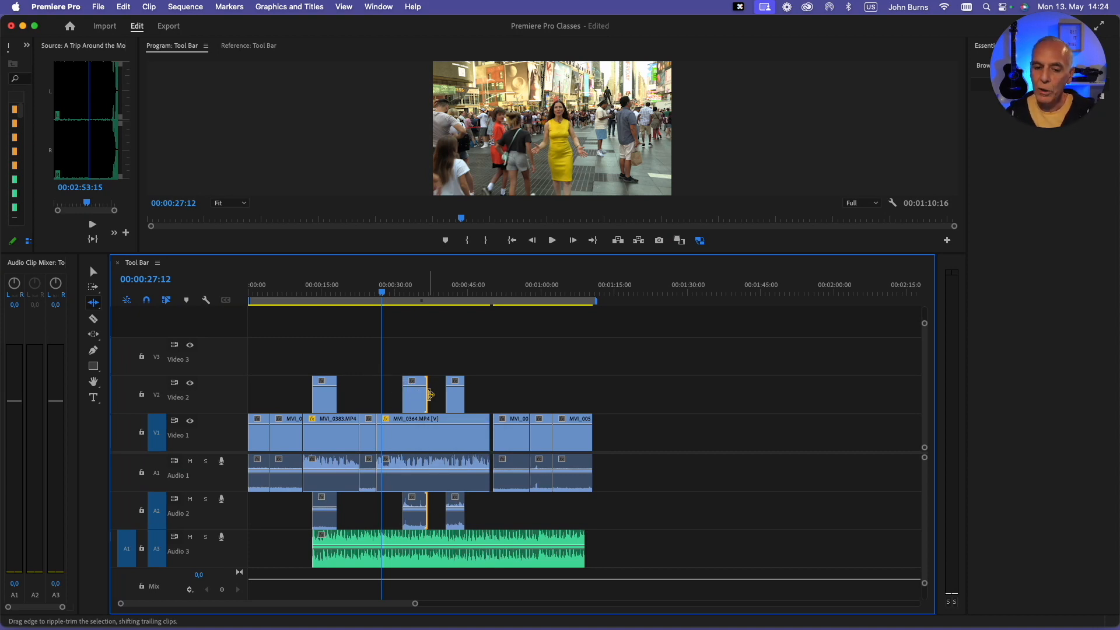
click(404, 397)
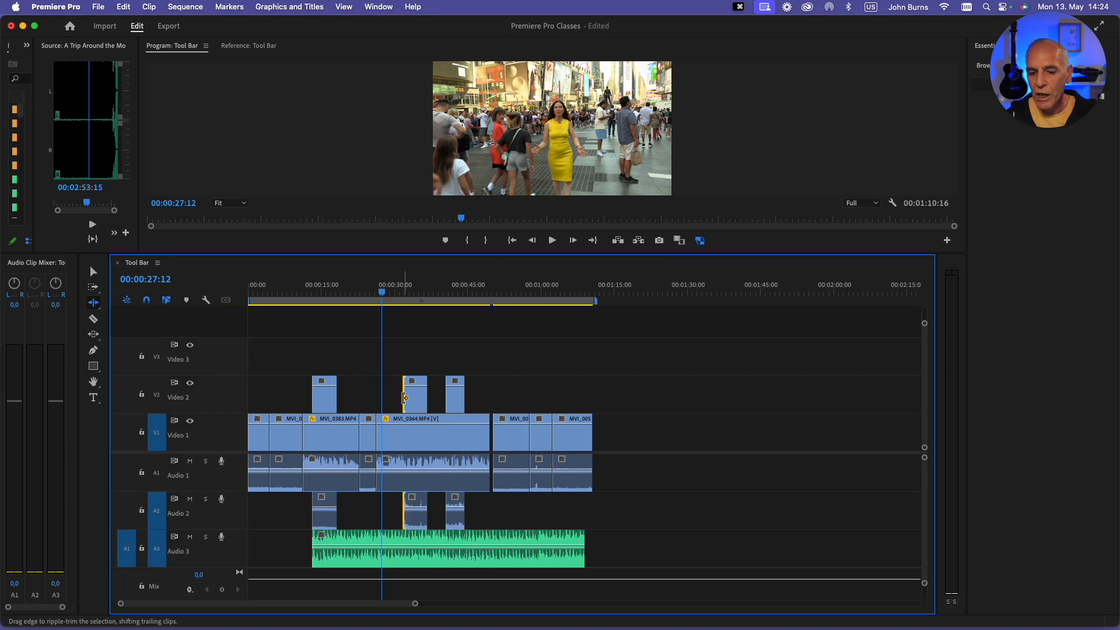
drag(404, 397, 396, 399)
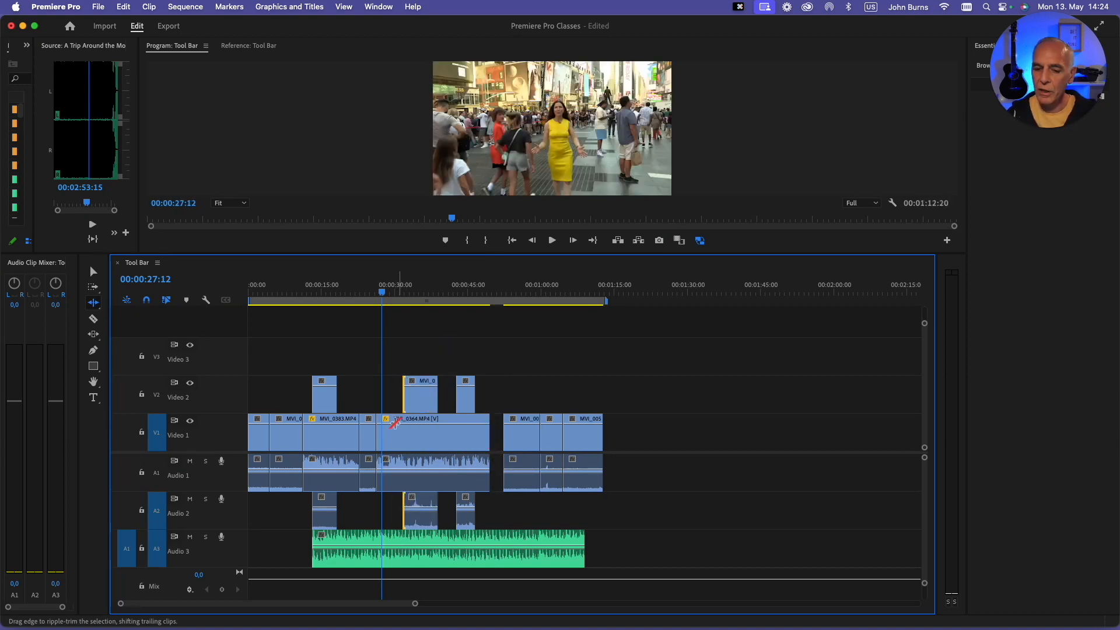
drag(374, 433, 387, 434)
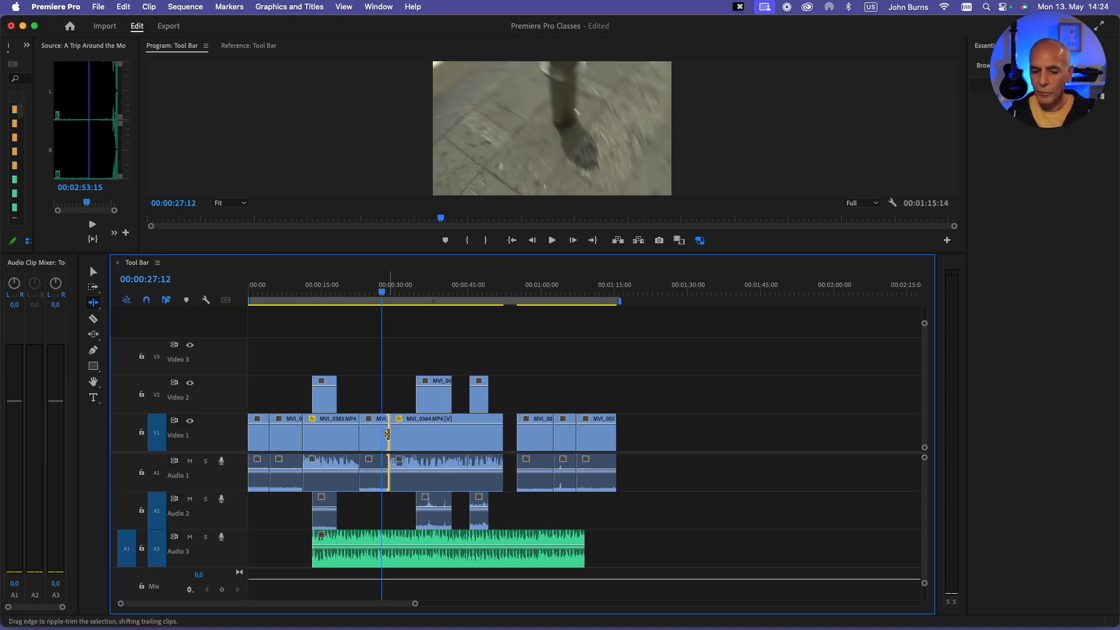
click(94, 304)
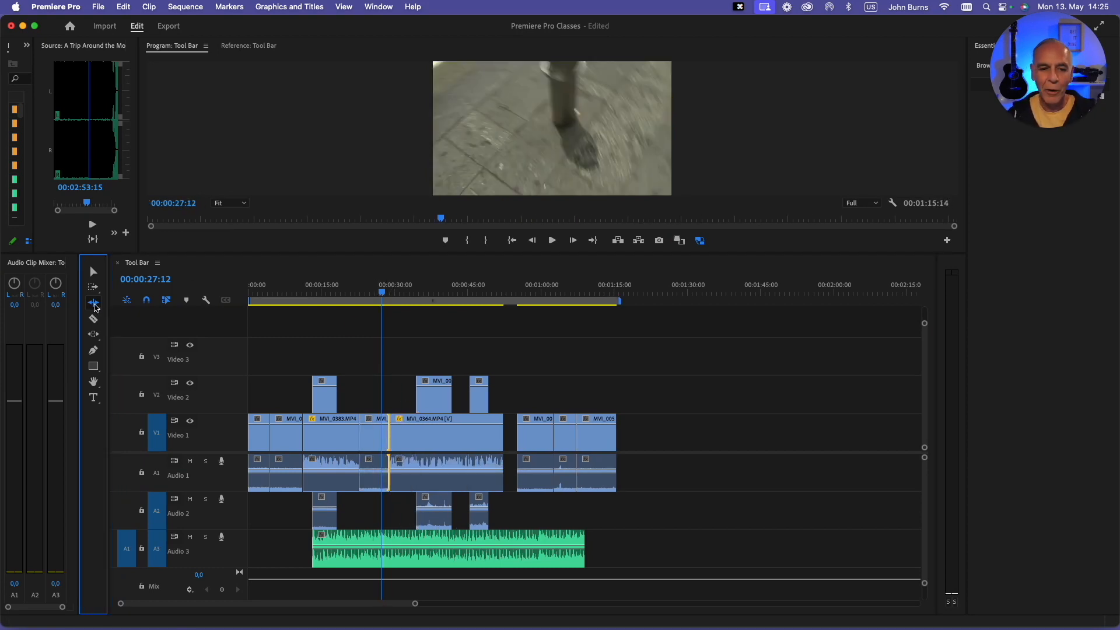
click(95, 305)
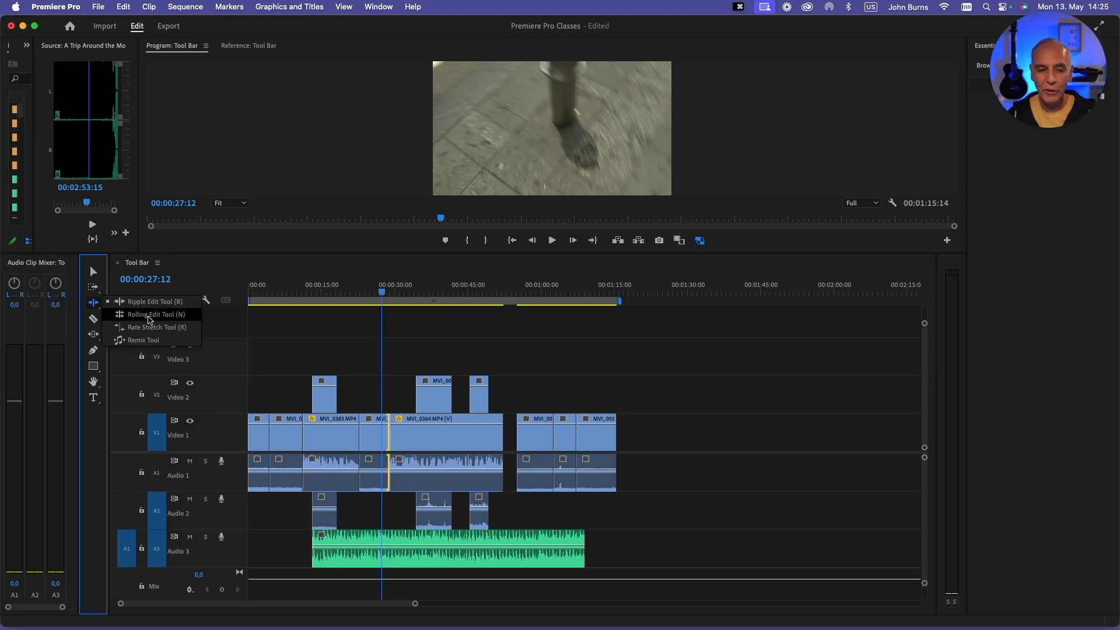
click(149, 315)
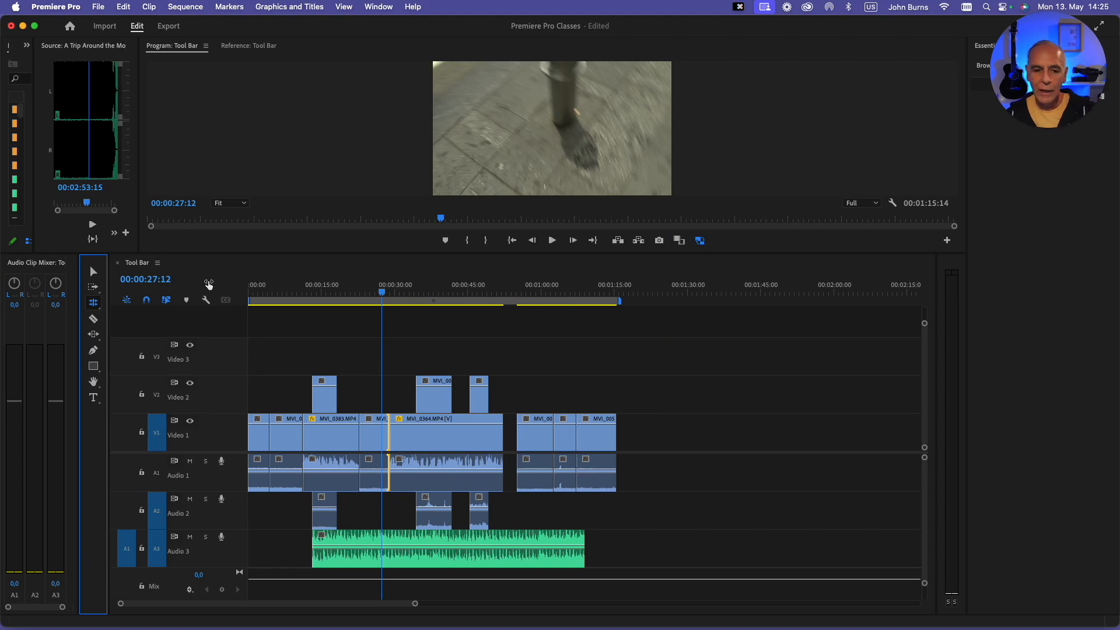
Delete the gap after MVI_0364 on Video 1 so the following clips close up against it.
click(94, 272)
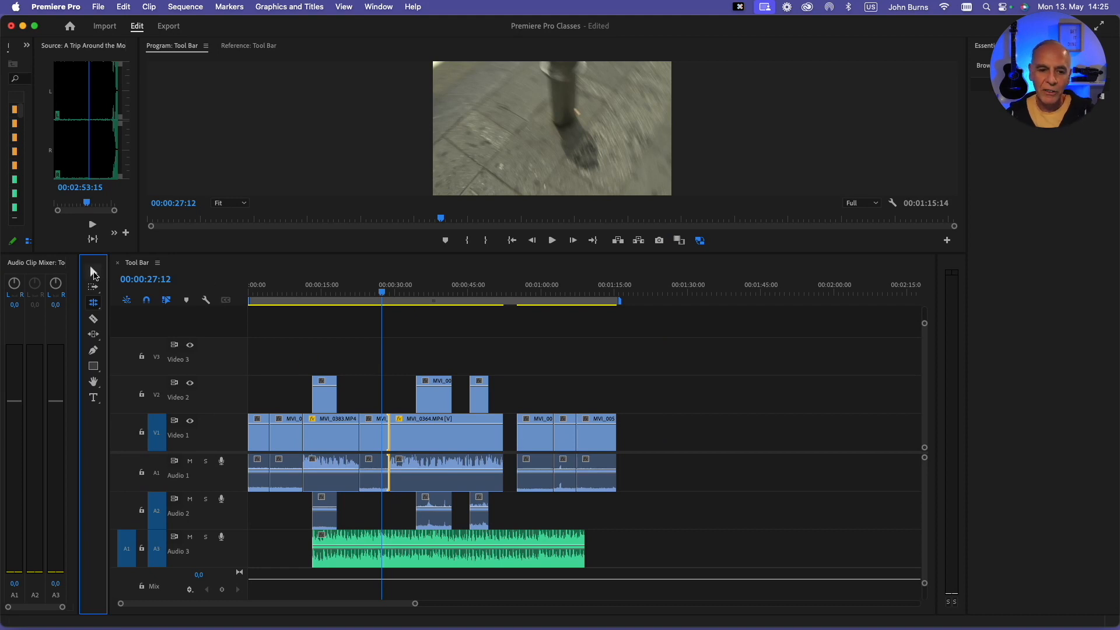
click(512, 446)
key(BackSpace)
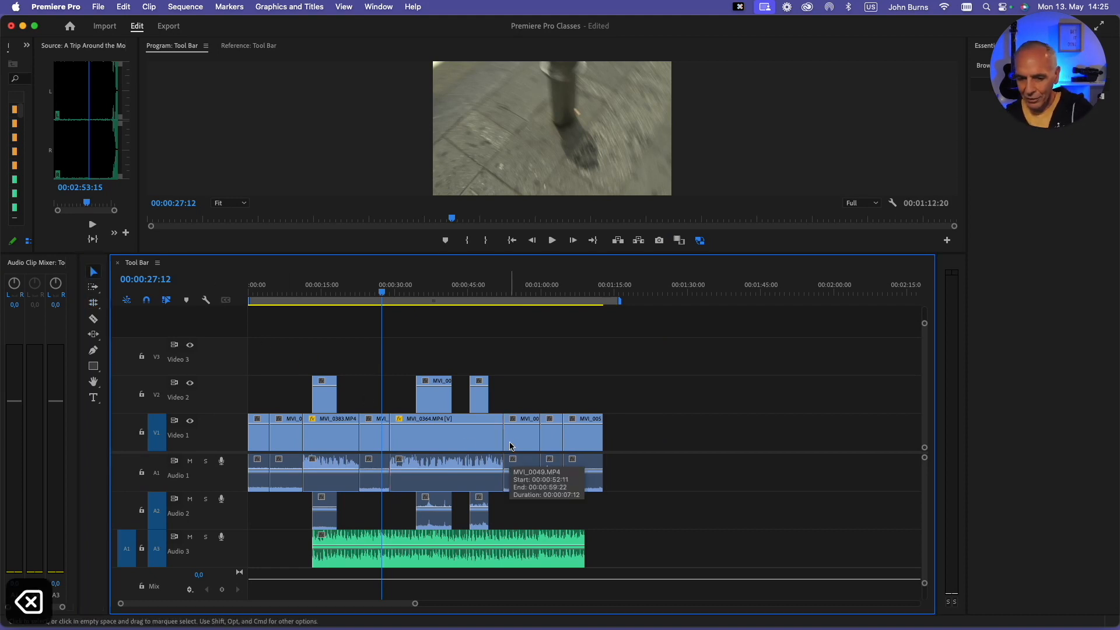
Turn snapping off and roll the cut before MVI_0364 on Video 1 about 21 frames earlier with the Rolling Edit tool.
click(93, 303)
click(123, 315)
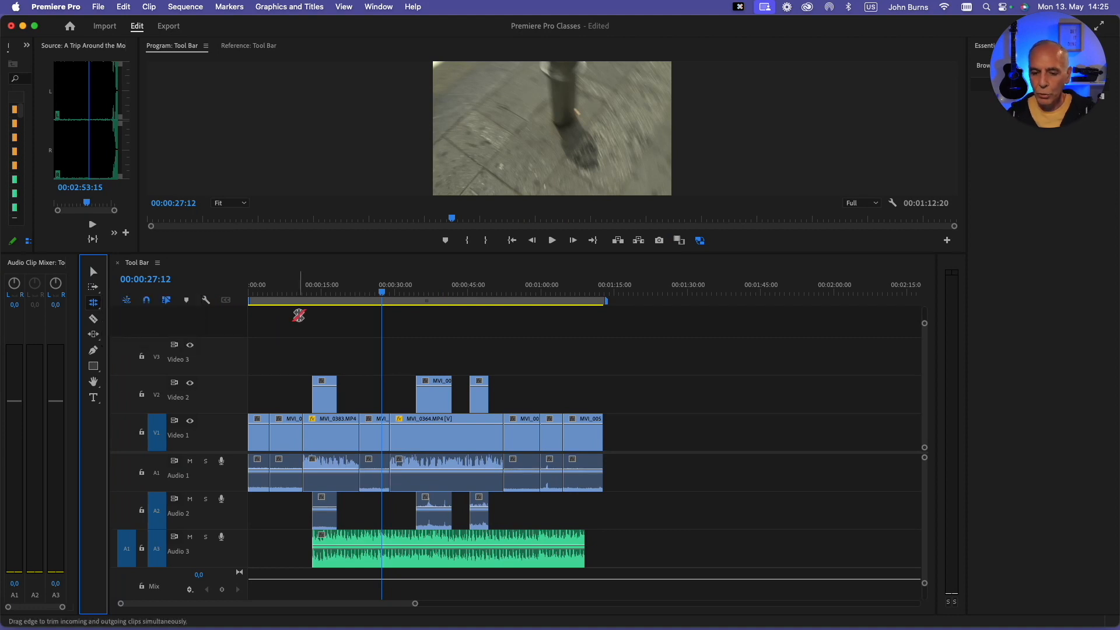
click(390, 435)
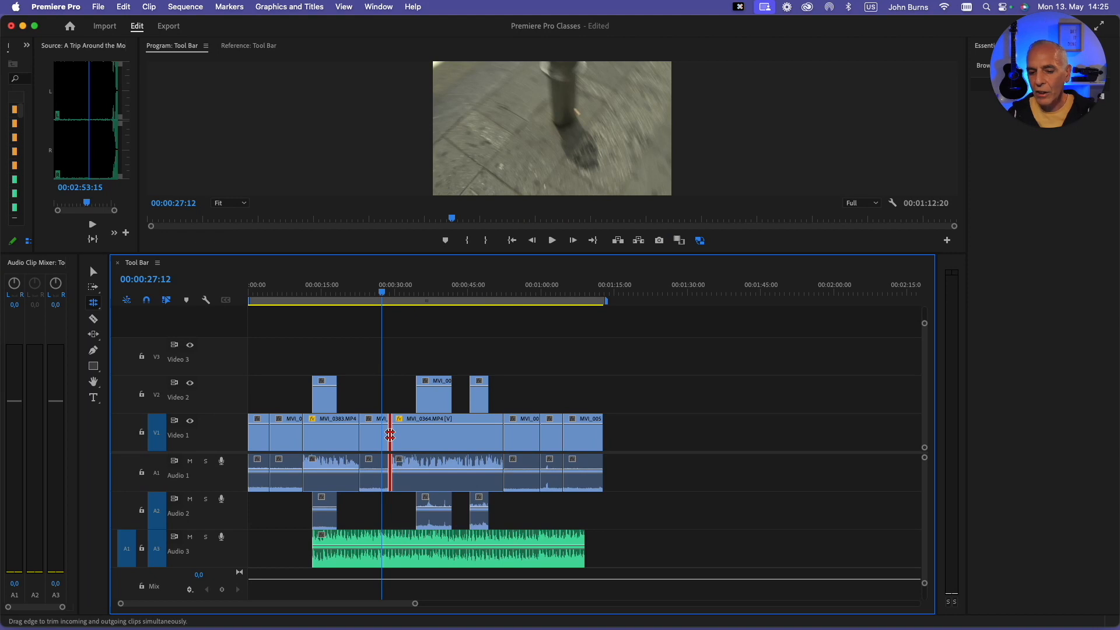
drag(390, 435, 391, 437)
click(146, 301)
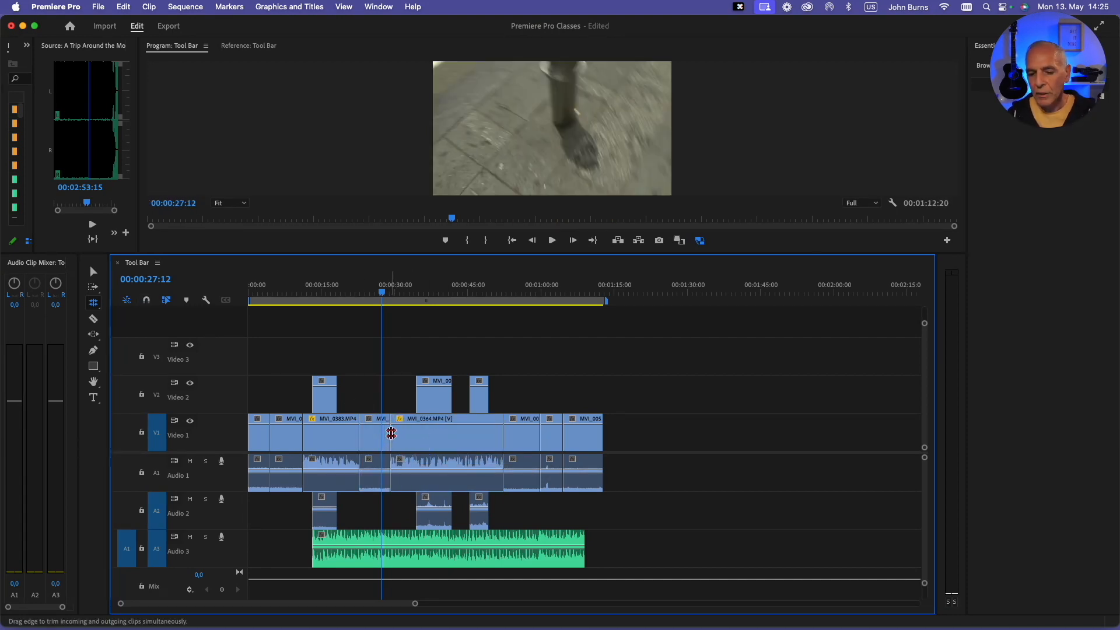
drag(390, 436, 387, 438)
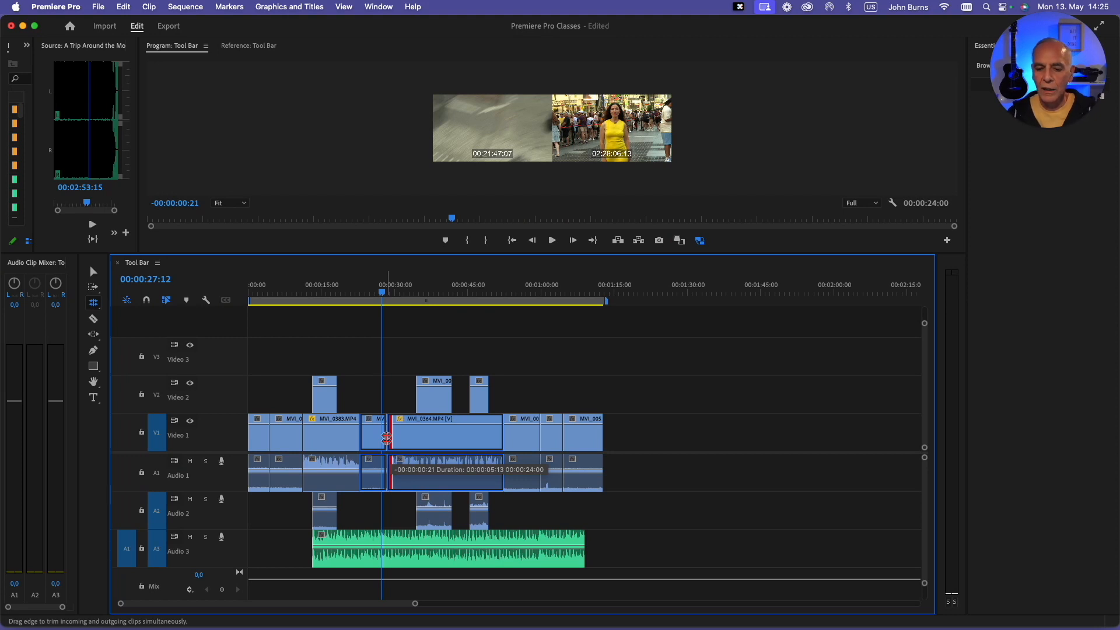
drag(386, 438, 386, 438)
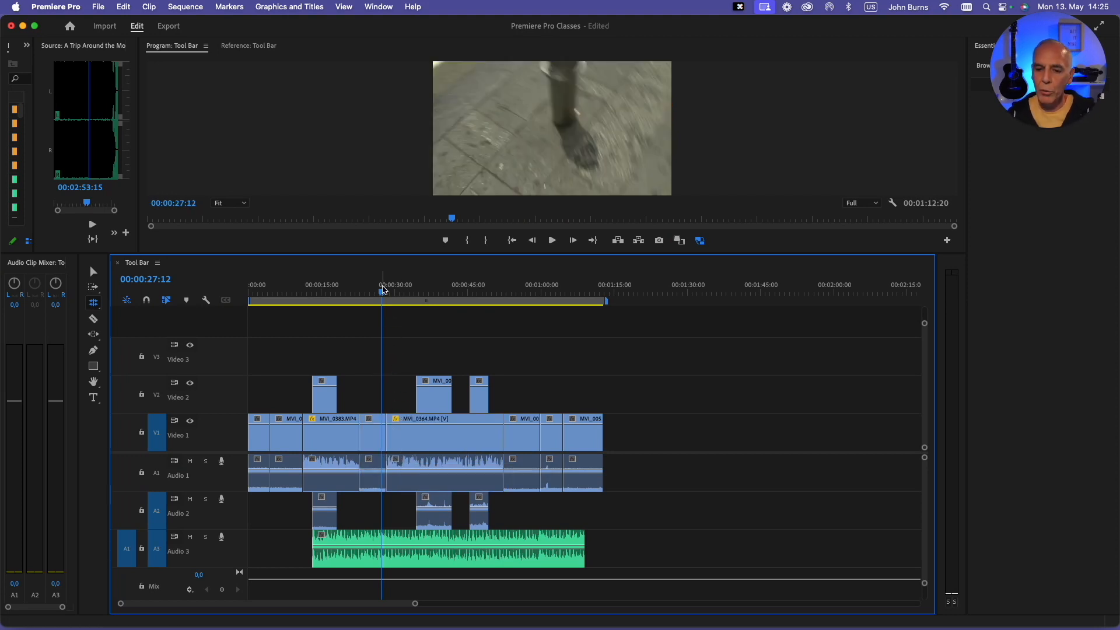
Roll the cut before MVI_0364 later to about 00:00:30:00, and move the playhead to 00:00:24:24.
click(386, 442)
drag(385, 443, 392, 444)
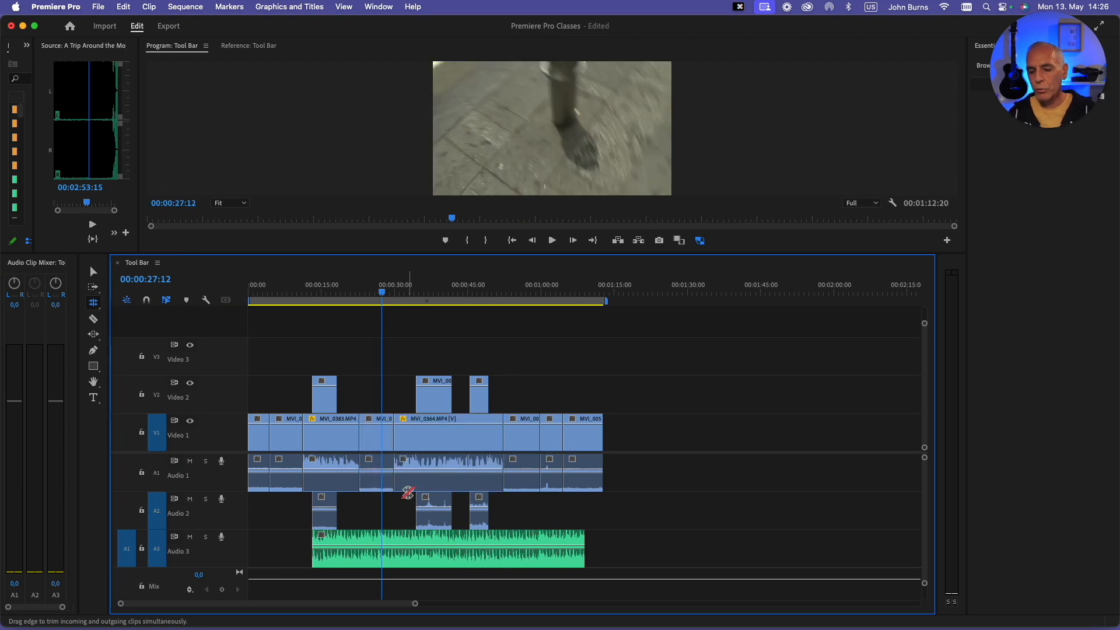
drag(390, 293, 372, 301)
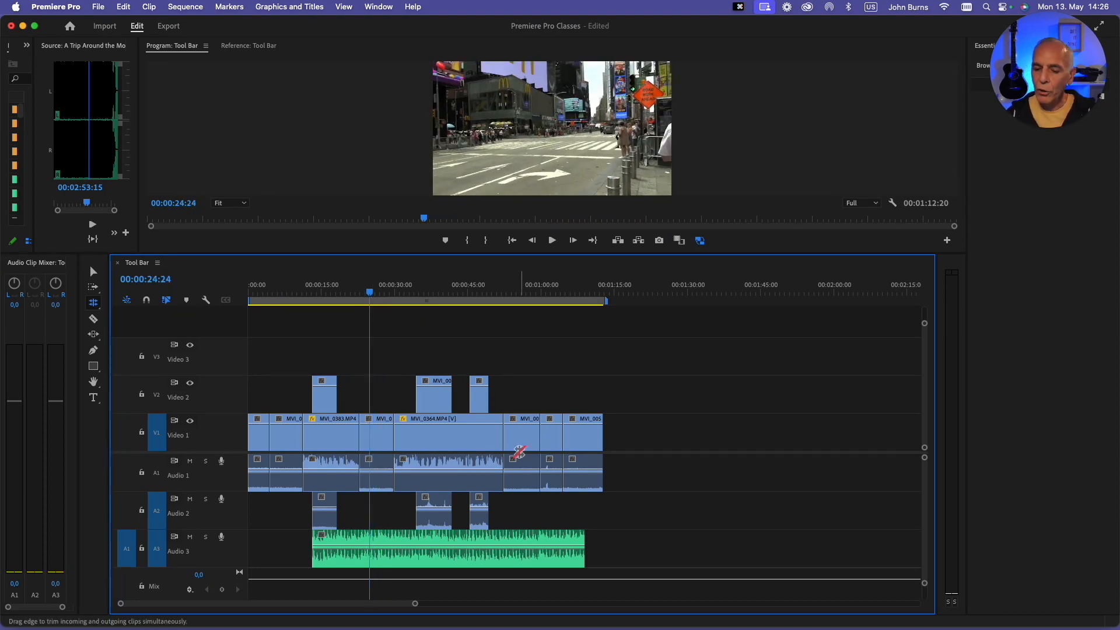
Roll the second Video 2 clip's edges outward at both ends, and roll the cut before MVI_0383 earlier to 00:00:09:20.
drag(453, 401, 410, 398)
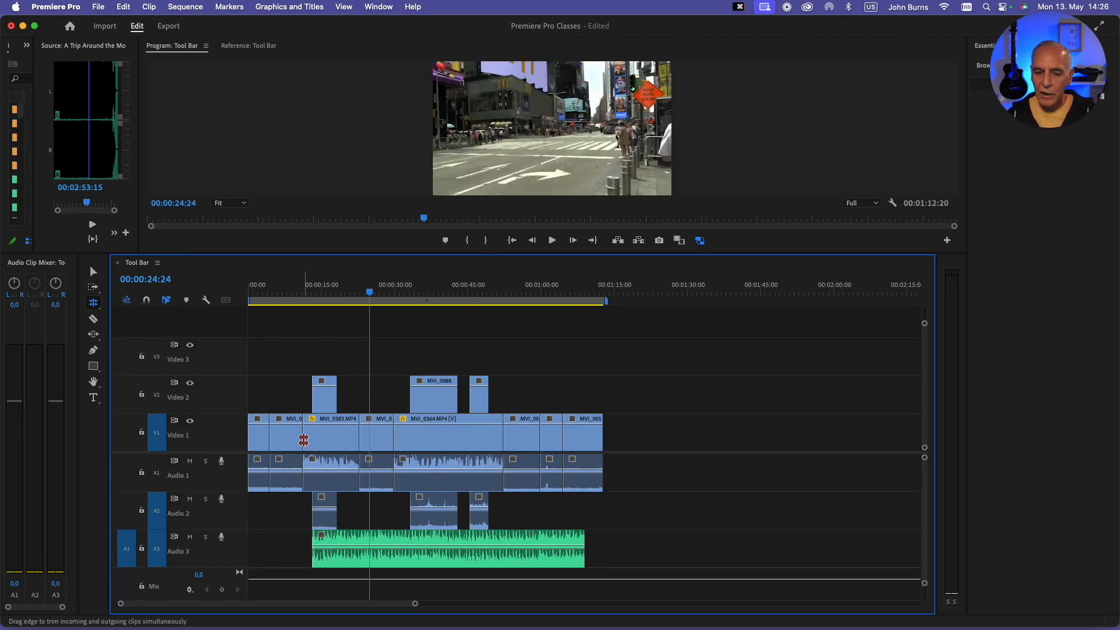
drag(304, 444, 297, 441)
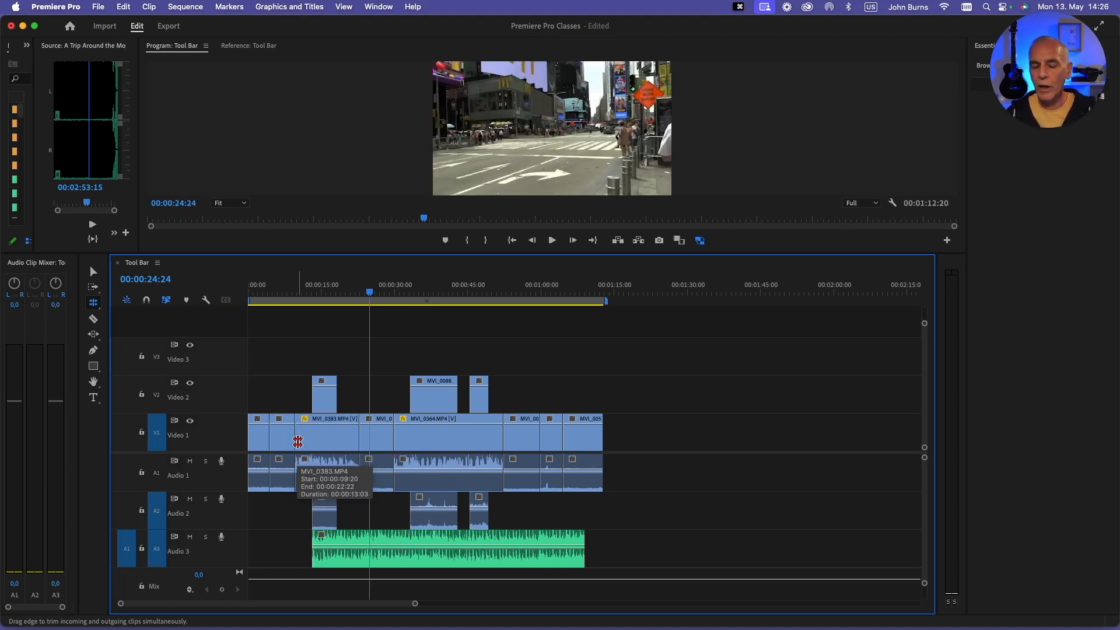